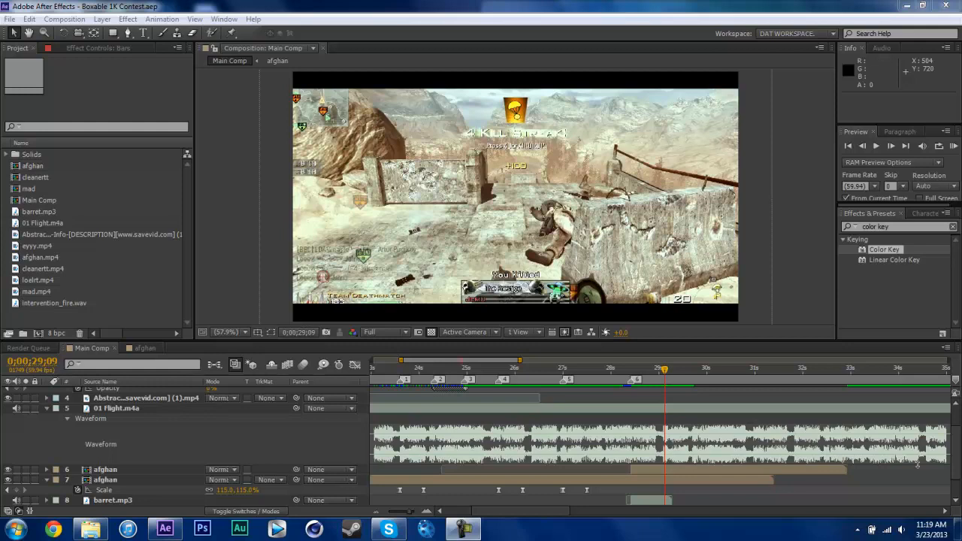
Preview the Main Comp footage between markers 5 and 6
click(623, 378)
drag(624, 378, 598, 384)
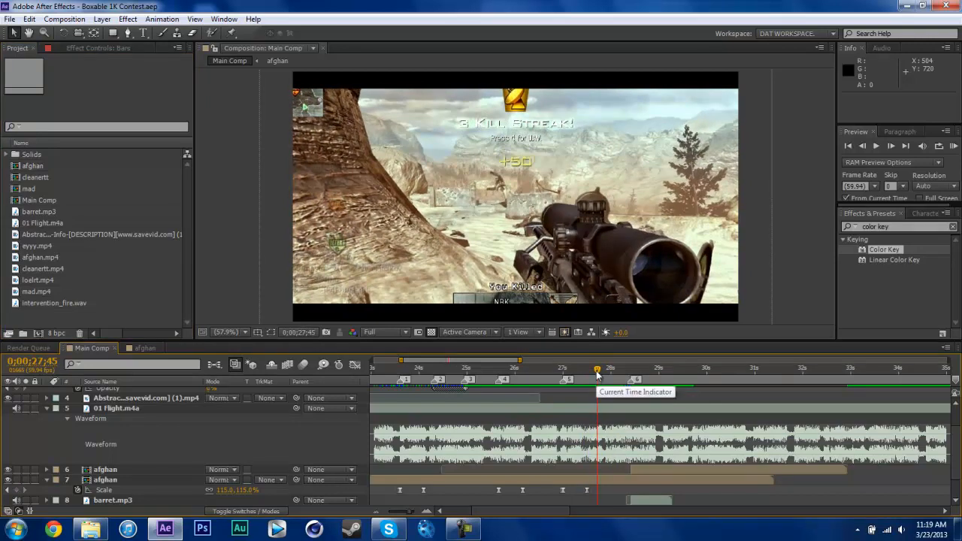
drag(596, 376, 584, 378)
key(space)
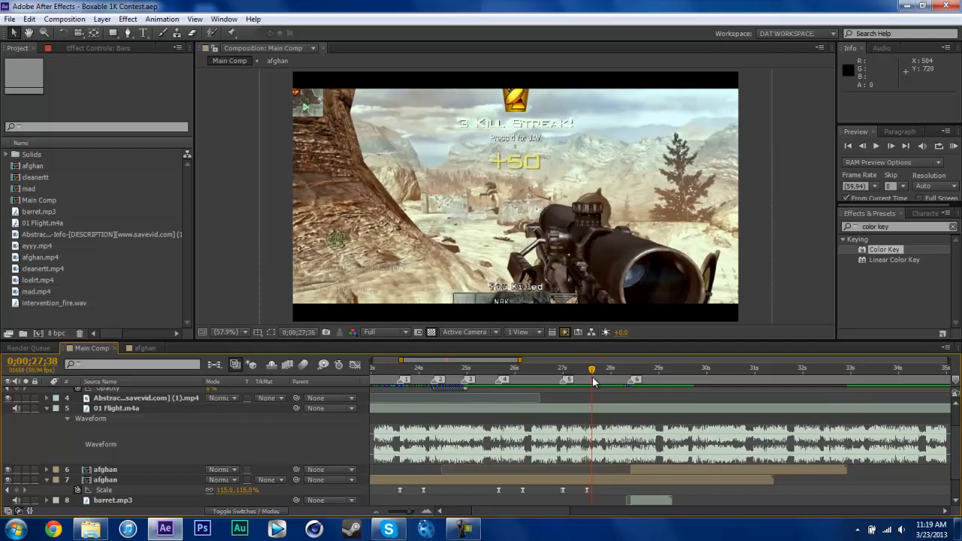
drag(718, 385, 636, 398)
Delete the upper afghan layer and place a fresh afghan comp above the remaining one, positioned across marker 6
click(148, 469)
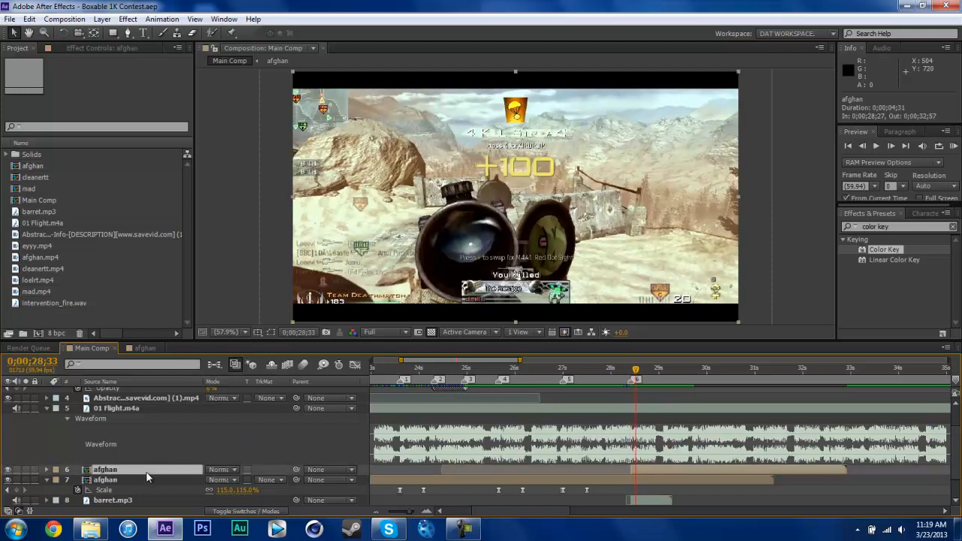
key(Delete)
drag(590, 368, 632, 377)
drag(31, 165, 302, 454)
drag(595, 467, 798, 467)
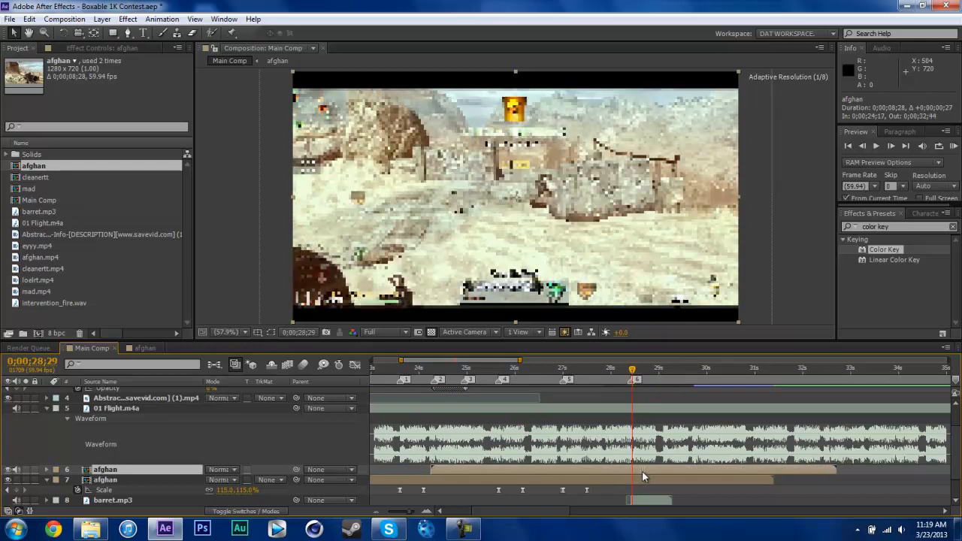
drag(640, 470, 644, 471)
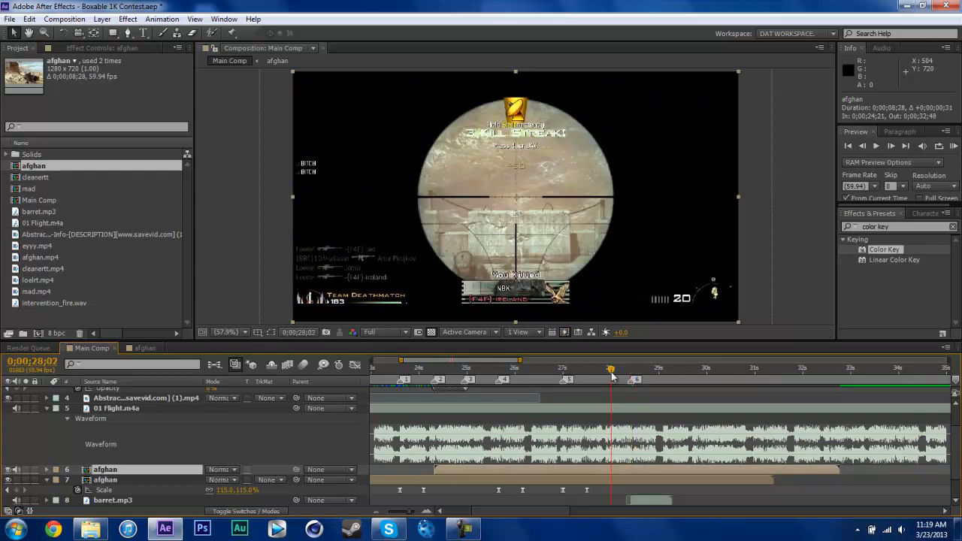
Trim the upper afghan layer to start at the shot frame 0;00;28;18, align that start with 0;00;28;27, and save the project
key(Page_Down)
key(Page_Down)
key(Page_Down)
key(Page_Down)
key(Page_Down)
key(Page_Down)
key(Page_Down)
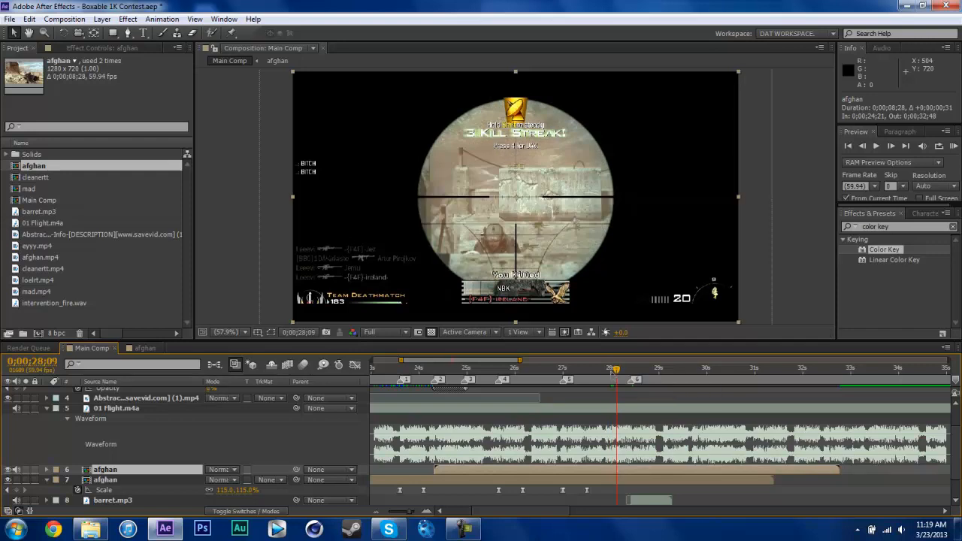
key(Page_Down)
key(Page_Down)
key(Page_Down)
key(Page_Down)
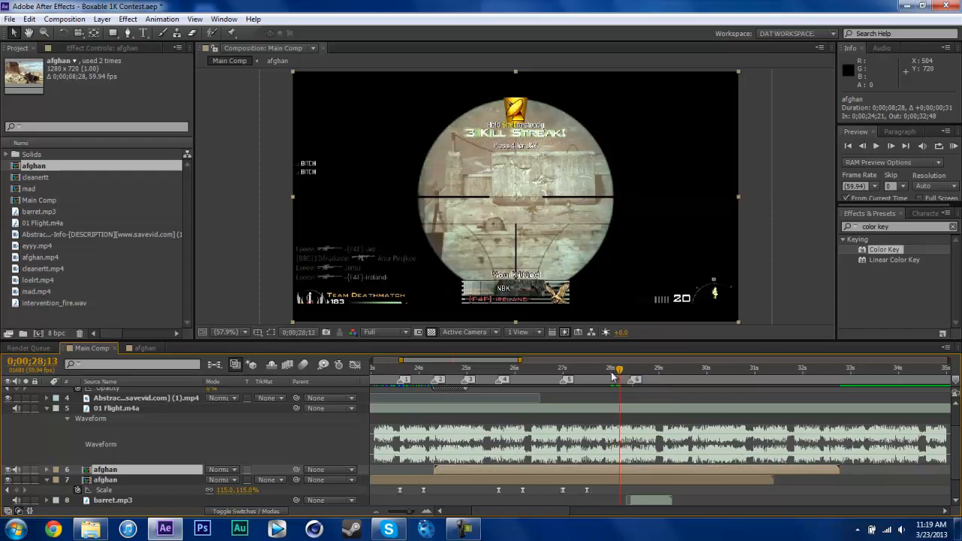
key(Page_Down)
key(Page_Down)
key(Page_Down)
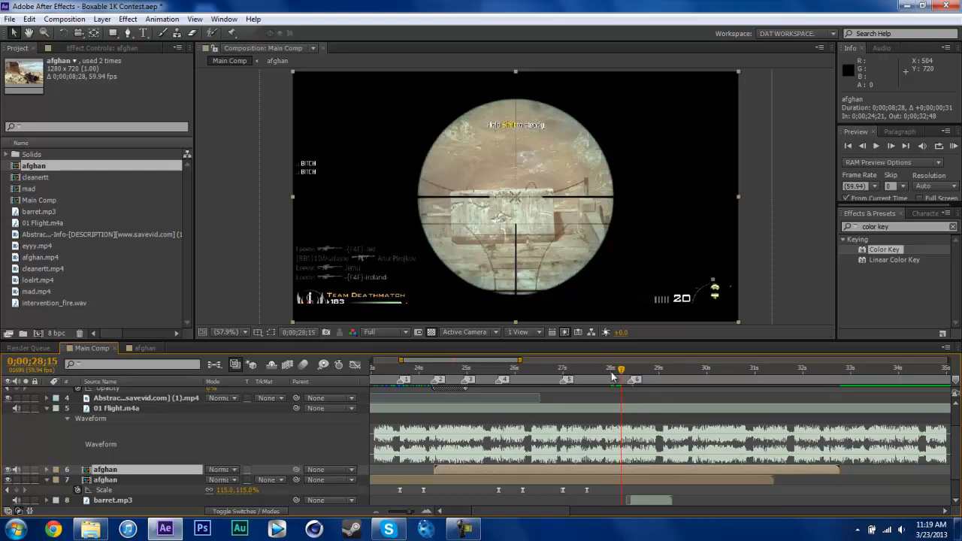
key(Page_Down)
key(Page_Down)
key(Page_Down)
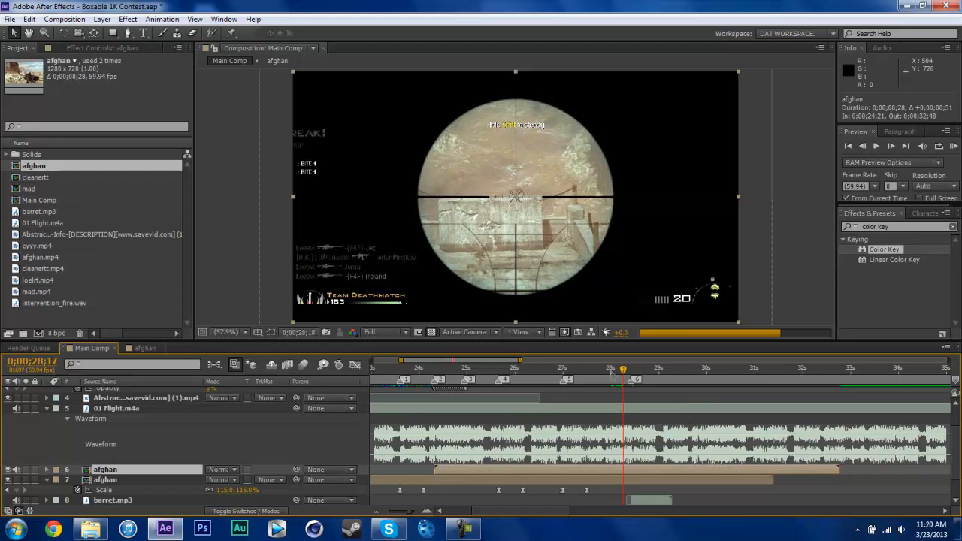
key(Page_Up)
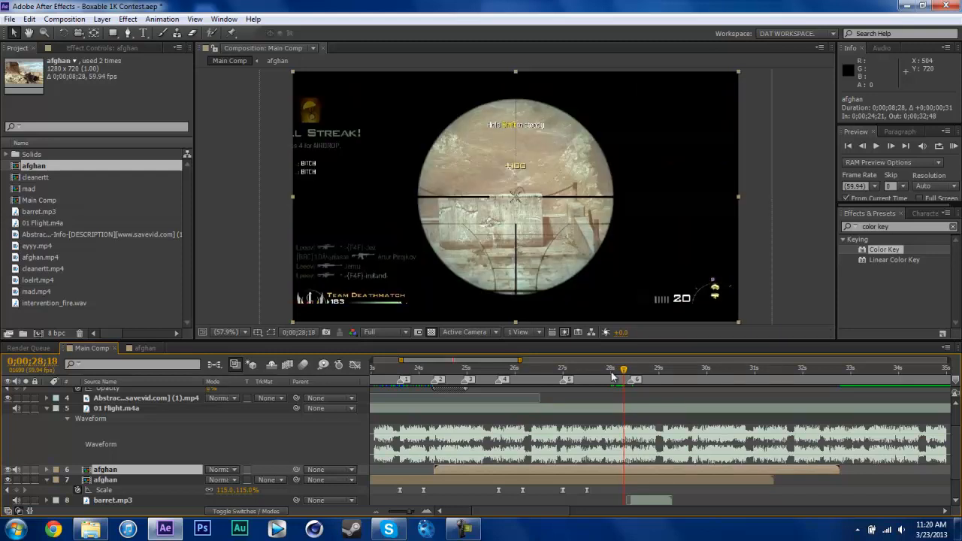
key(Page_Down)
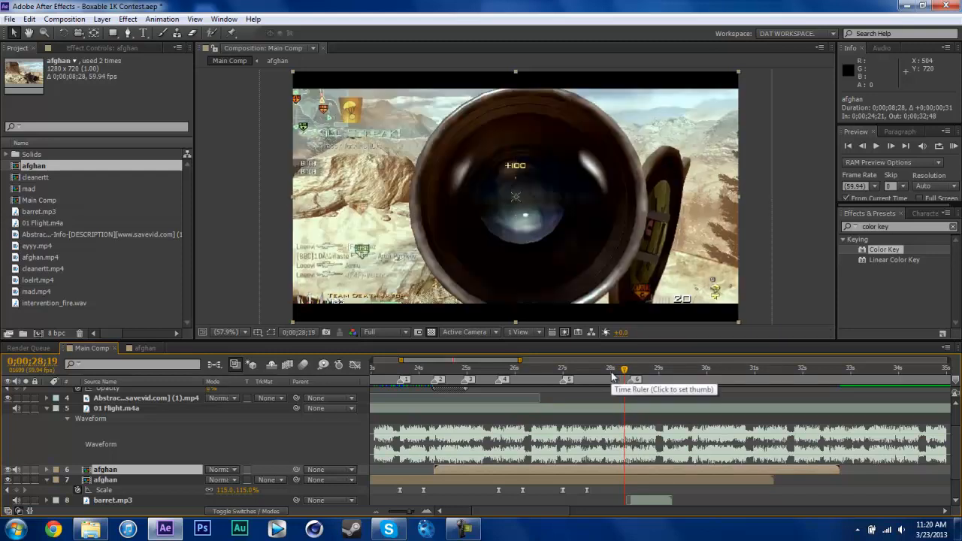
key(Page_Up)
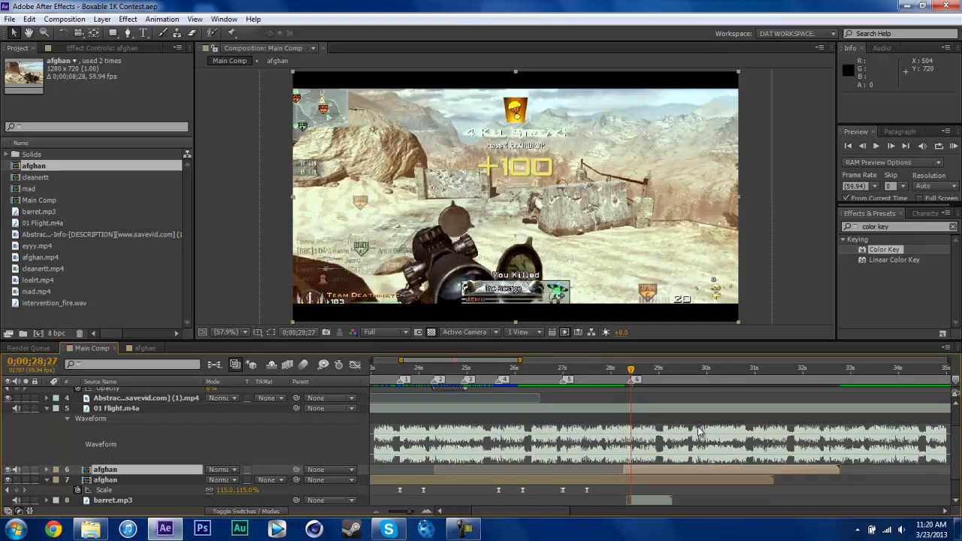
key(bracketleft)
key(ctrl+s)
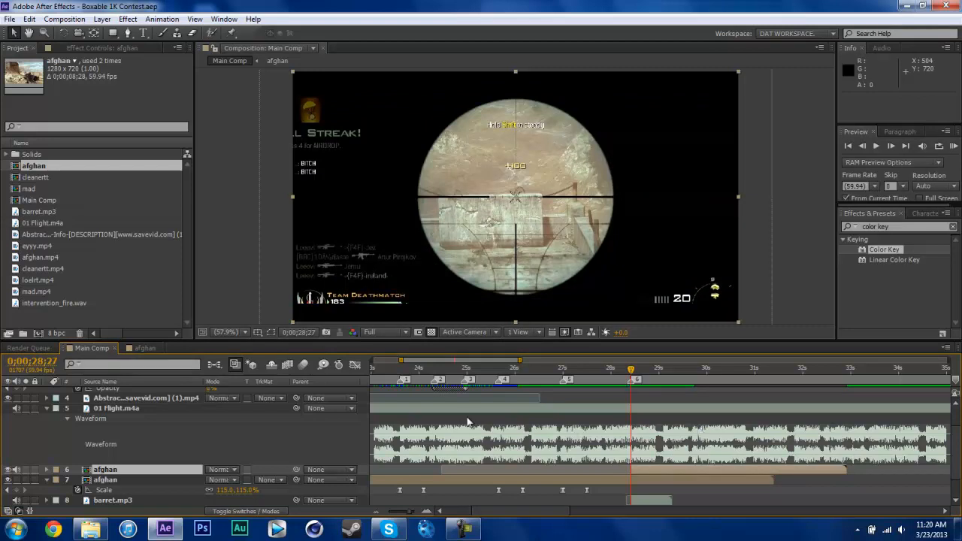
Import Scope Circle.jpg from the GFX folder into the project
click(20, 471)
click(100, 472)
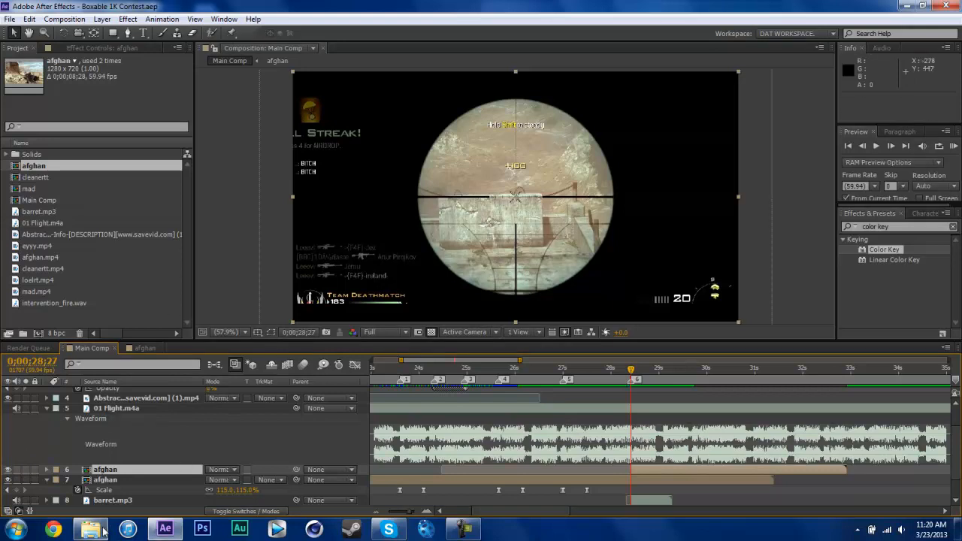
click(106, 532)
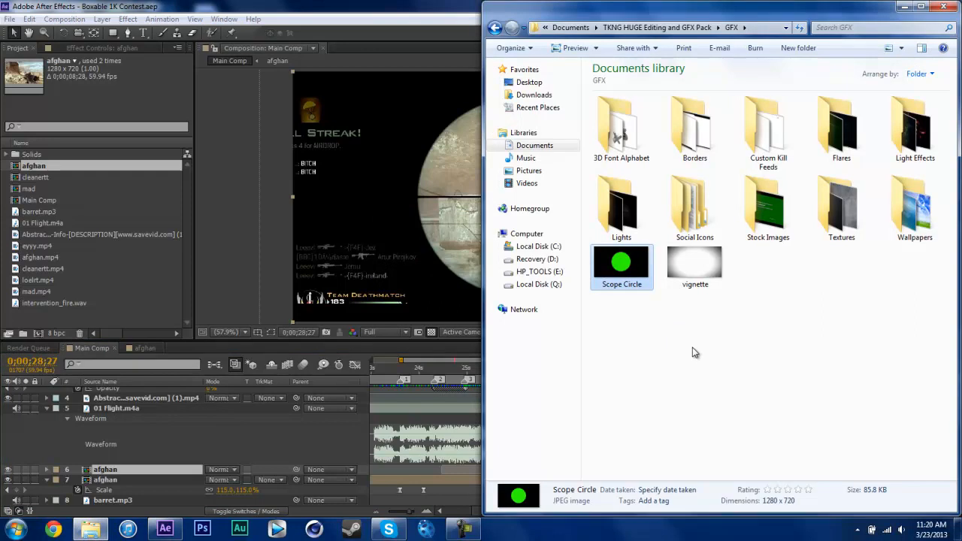
drag(633, 275, 23, 308)
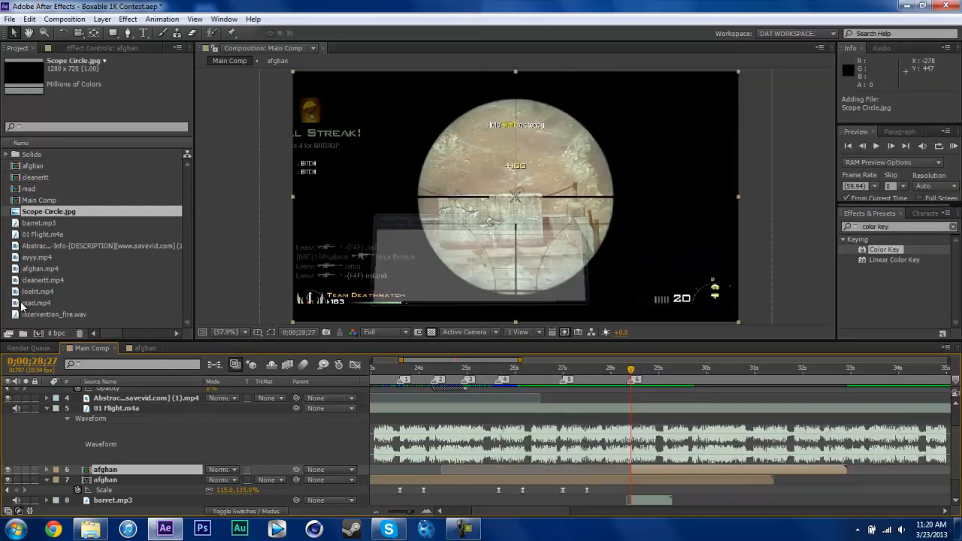
click(124, 322)
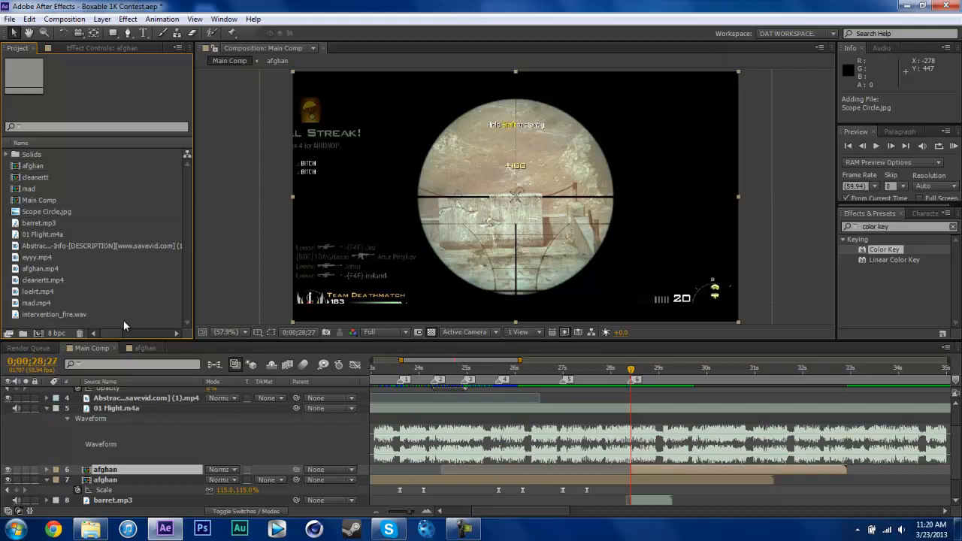
Add Scope Circle.jpg to Main Comp directly above the upper afghan layer, starting at 0;00;27;32
click(32, 211)
drag(78, 222, 611, 451)
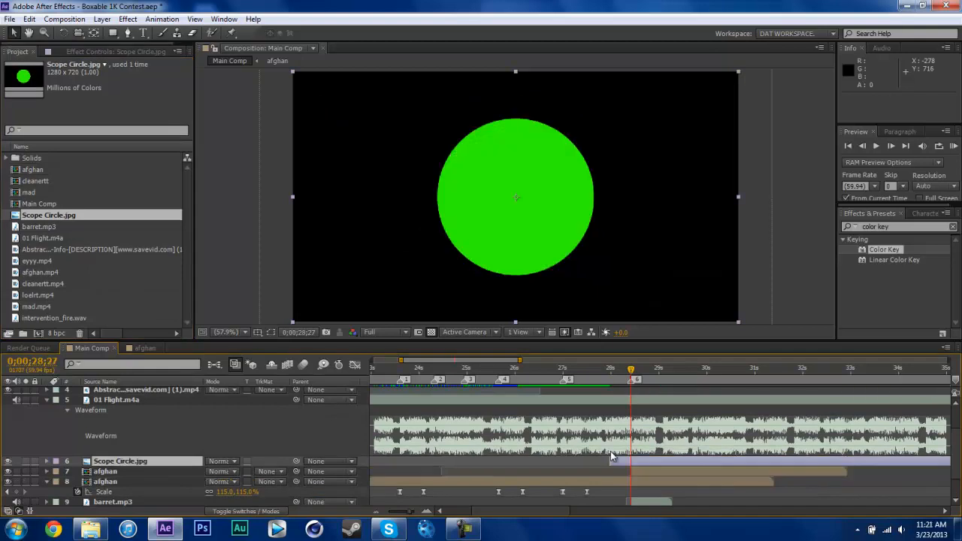
mouse_move(624, 460)
mouse_down()
mouse_move(633, 466)
mouse_move(595, 463)
mouse_move(619, 459)
mouse_move(606, 459)
mouse_up()
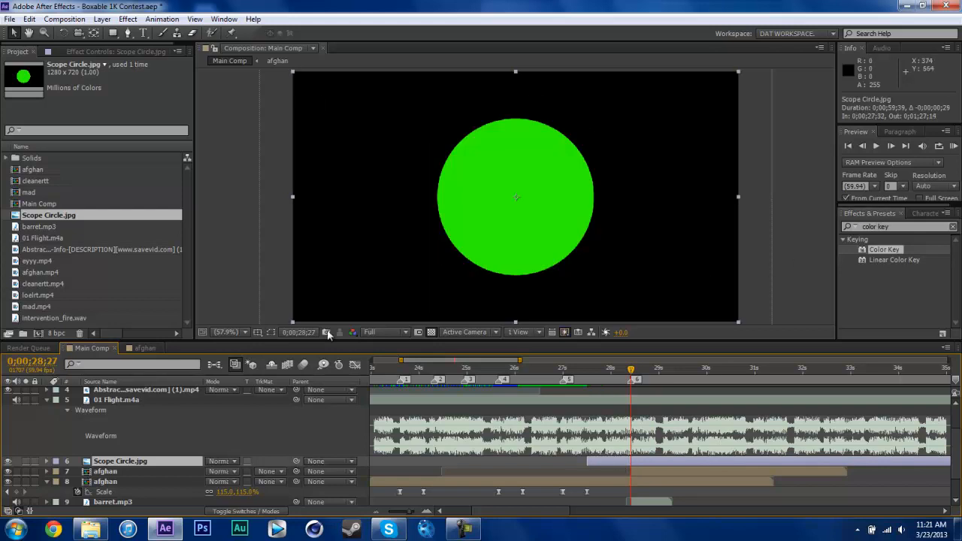
Set the Scope Circle layer's opacity to 50% and its scale to 125% to match the rifle scope, saving the project
key(t)
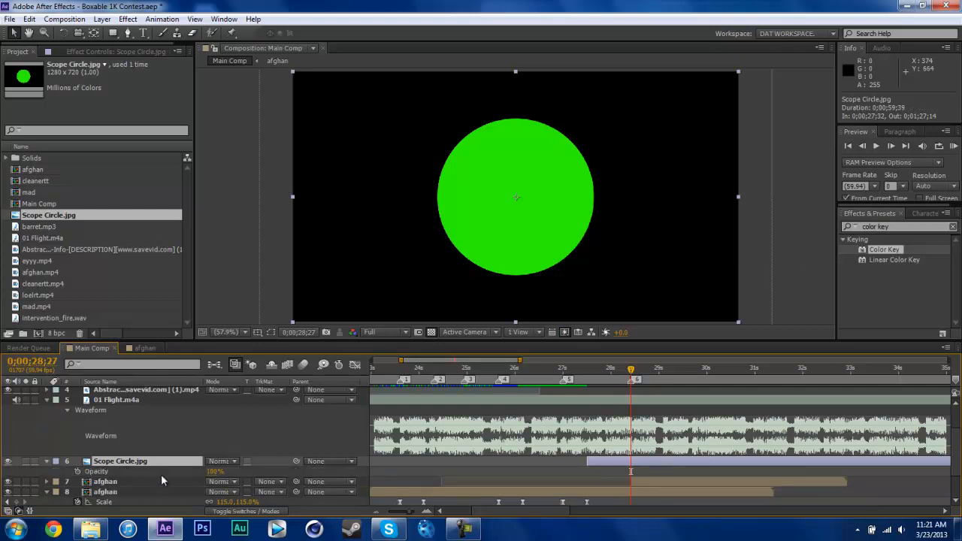
click(216, 471)
text(50)
key(Return)
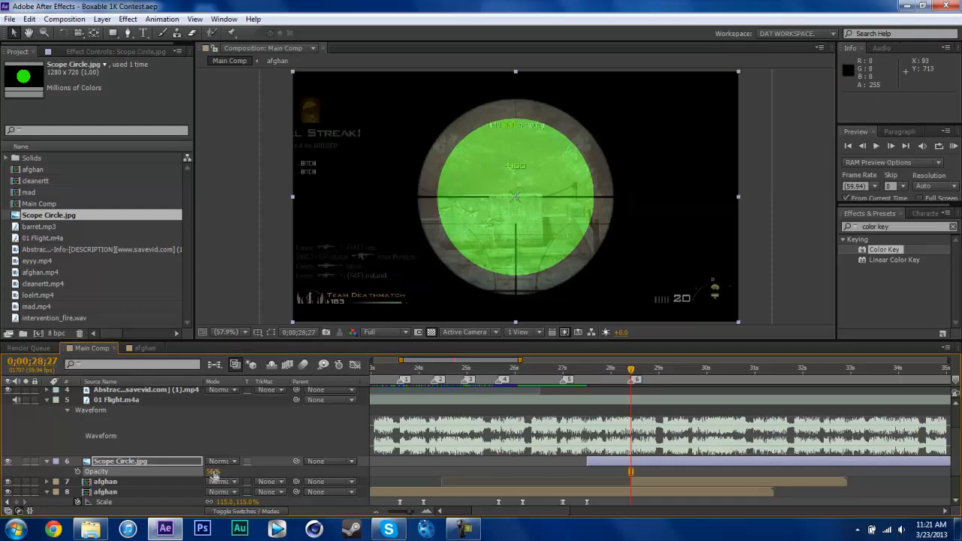
key(s)
drag(242, 471, 256, 472)
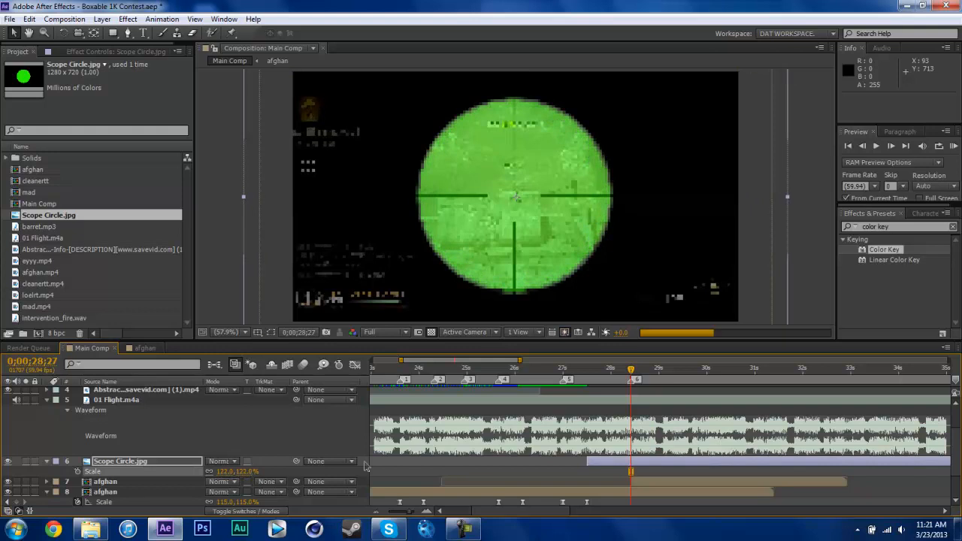
click(246, 472)
text(125)
key(Return)
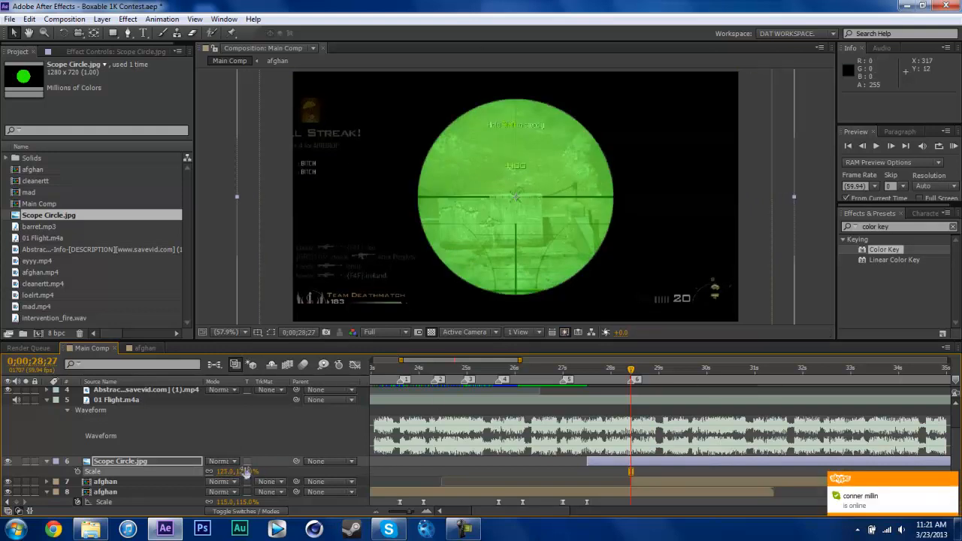
key(ctrl+s)
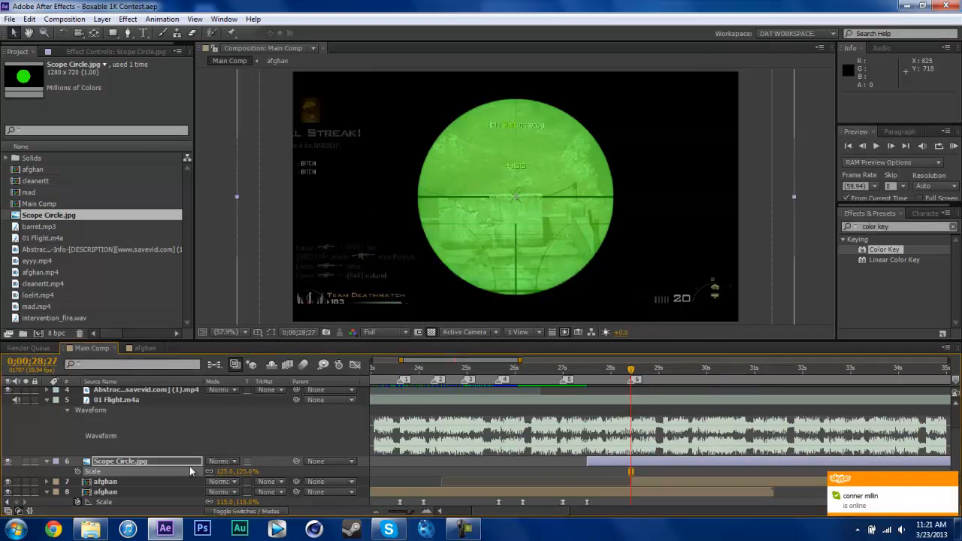
Set the Scope Circle layer's opacity to 100% and save the project
key(t)
drag(218, 472, 366, 479)
key(ctrl+s)
Find the Keylight (1.2) effect and apply it to the Scope Circle layer, leaving the Bars layer without it
click(892, 295)
click(885, 250)
click(878, 292)
click(895, 226)
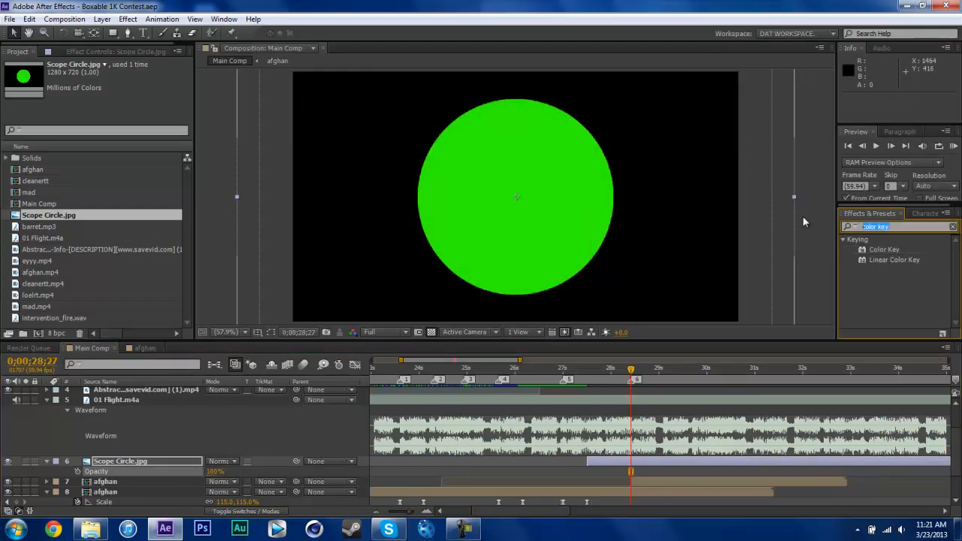
text(keyl)
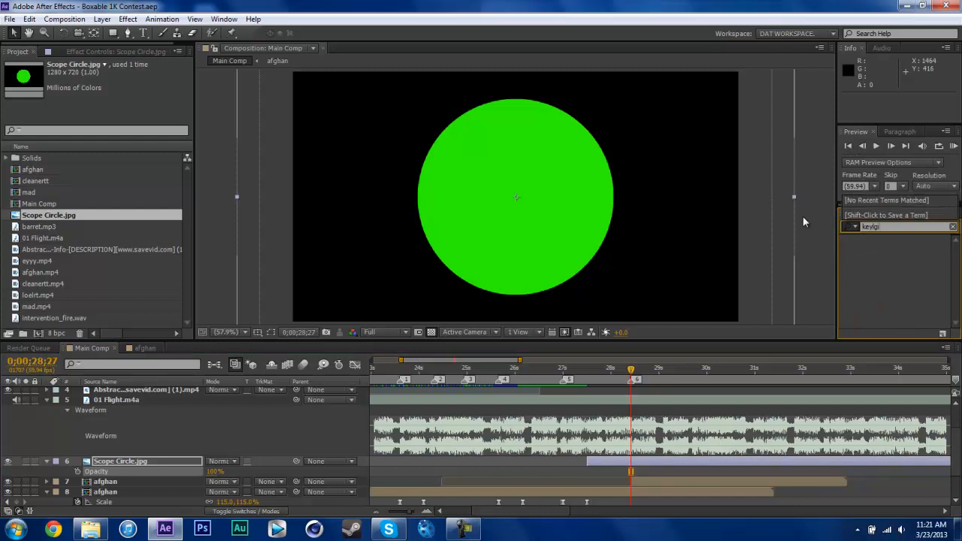
text(ig)
drag(869, 244, 623, 232)
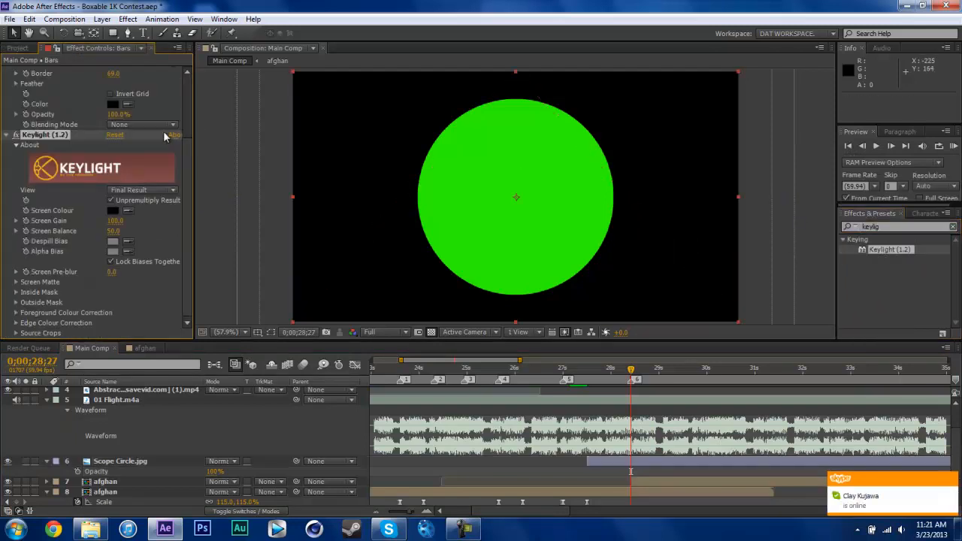
scroll(97, 164, up, 3)
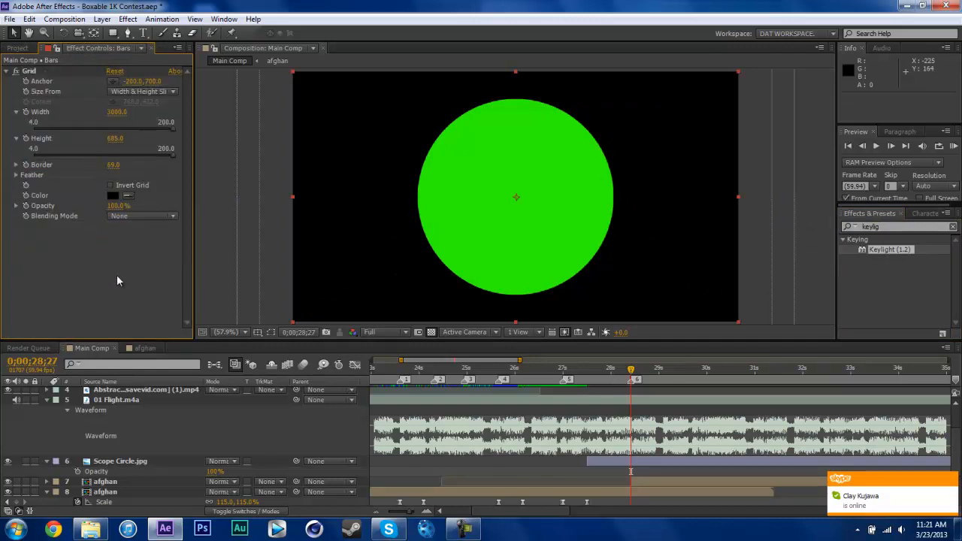
click(124, 462)
key(ctrl+v)
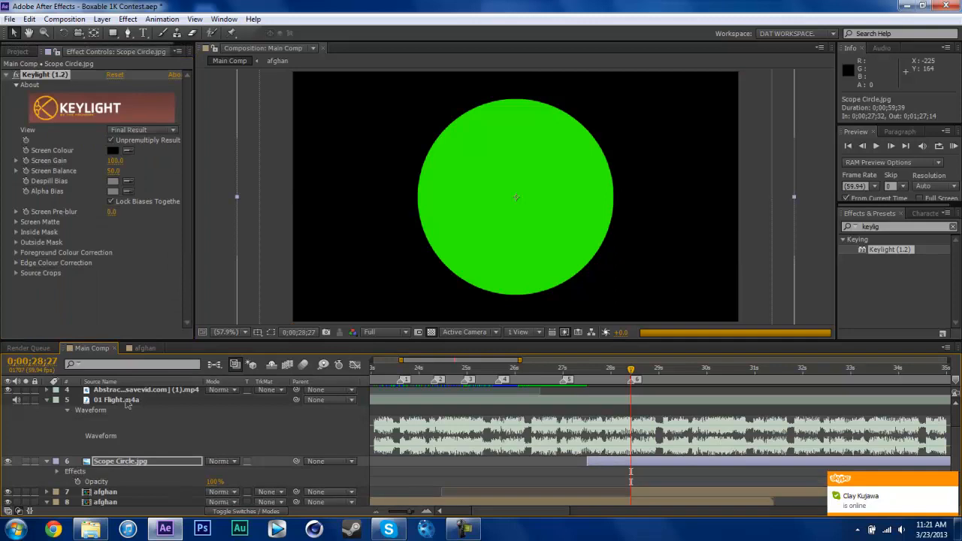
Sample the circle's green as Keylight's Screen Colour, inspect the keyed scope edge up close, and save the project
click(128, 150)
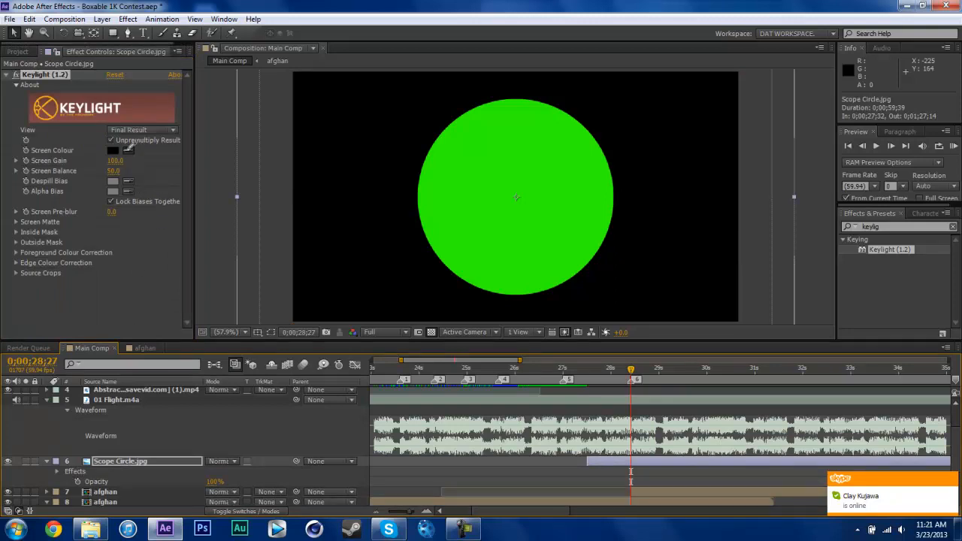
click(478, 184)
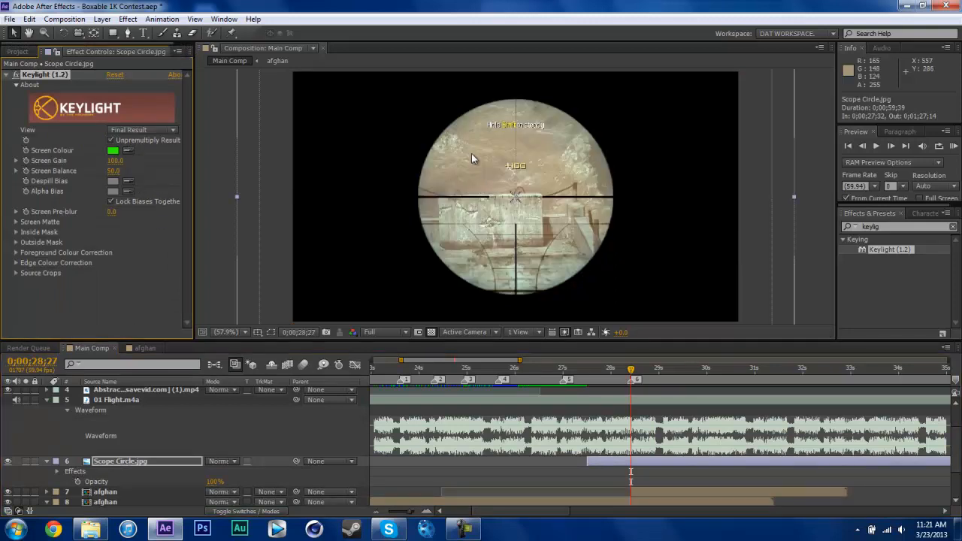
scroll(495, 167, up, 1)
scroll(495, 167, up, 2)
scroll(378, 144, down, 1)
drag(378, 144, 500, 156)
scroll(313, 153, up, 1)
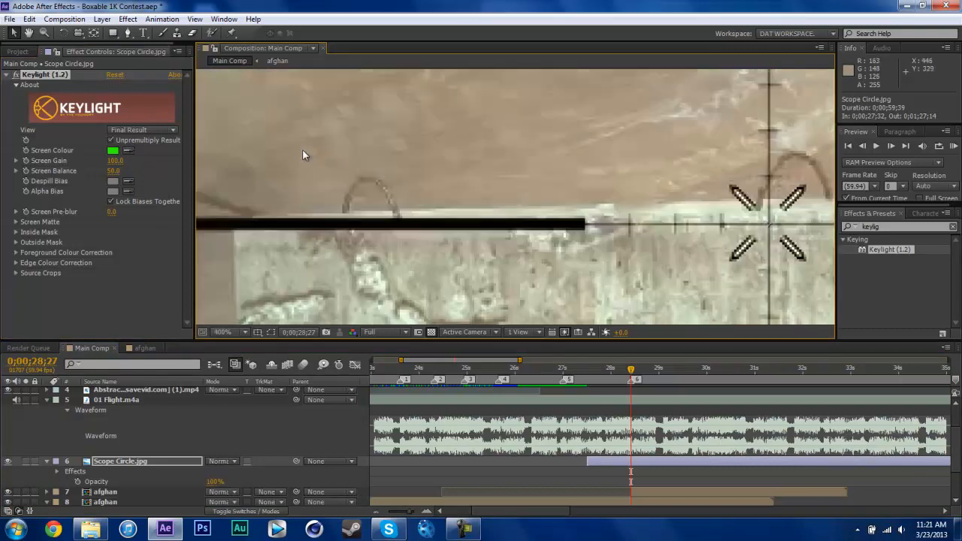
drag(302, 149, 512, 165)
click(225, 331)
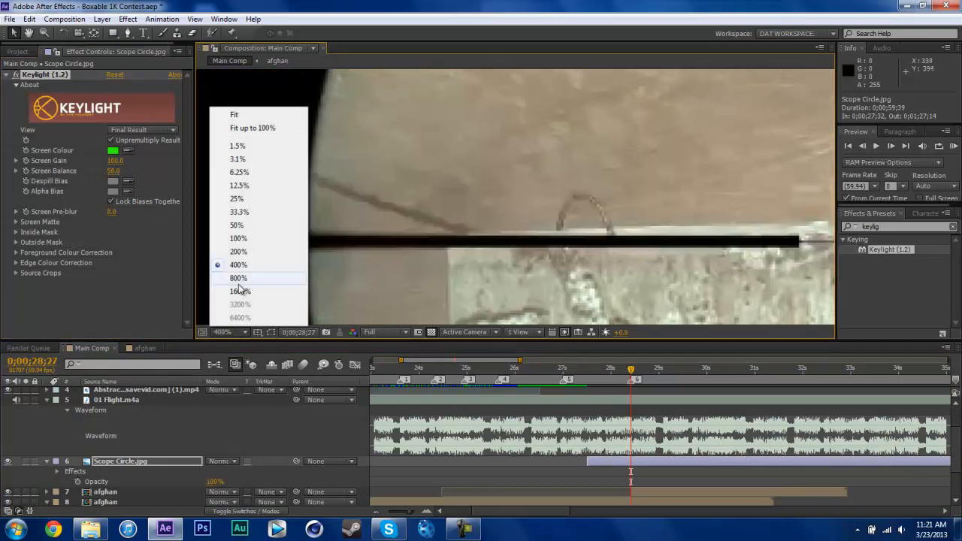
click(239, 113)
key(ctrl+s)
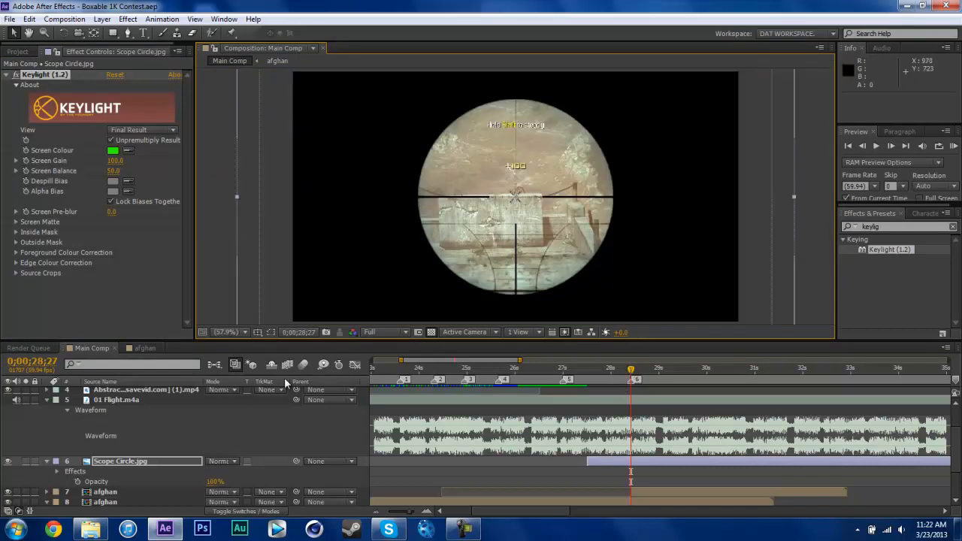
Trim the Scope Circle layer's end to marker 6, save the project, and add a 125% scale keyframe there
key(s)
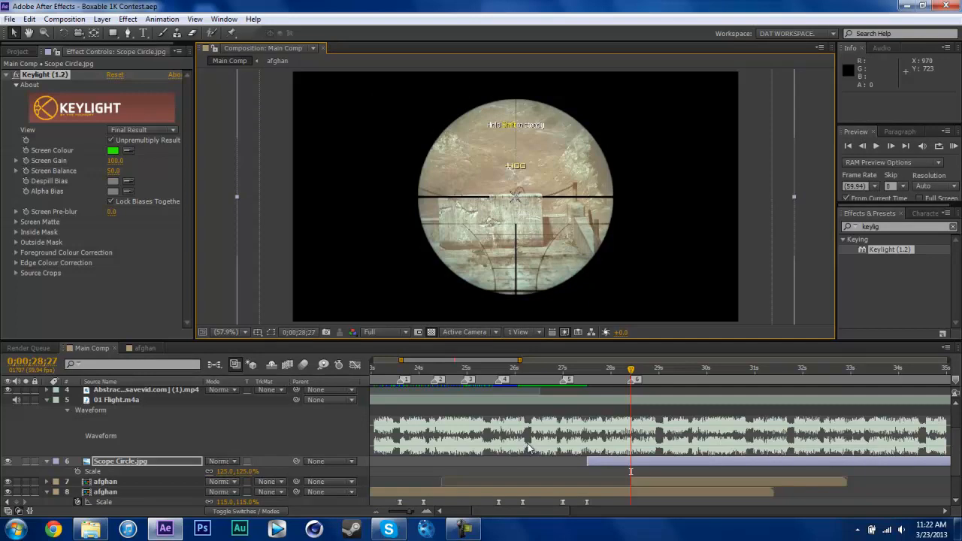
key(alt+bracketright)
key(ctrl+s)
key(s)
key(alt+shift+s)
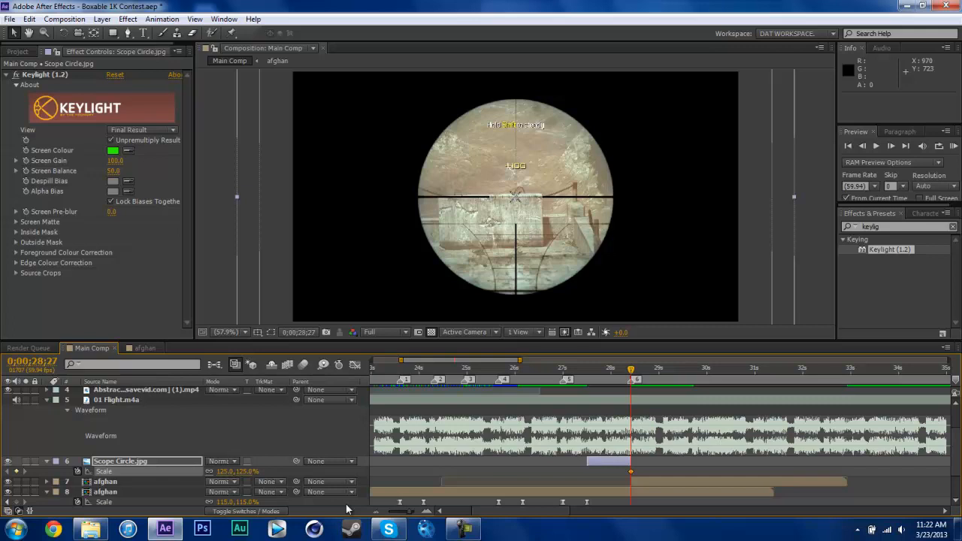
Trim the Scope Circle layer's start to 0;00;28;17, ten frames before marker 6, and set its scale there to 450%
key(shift+Page_Up)
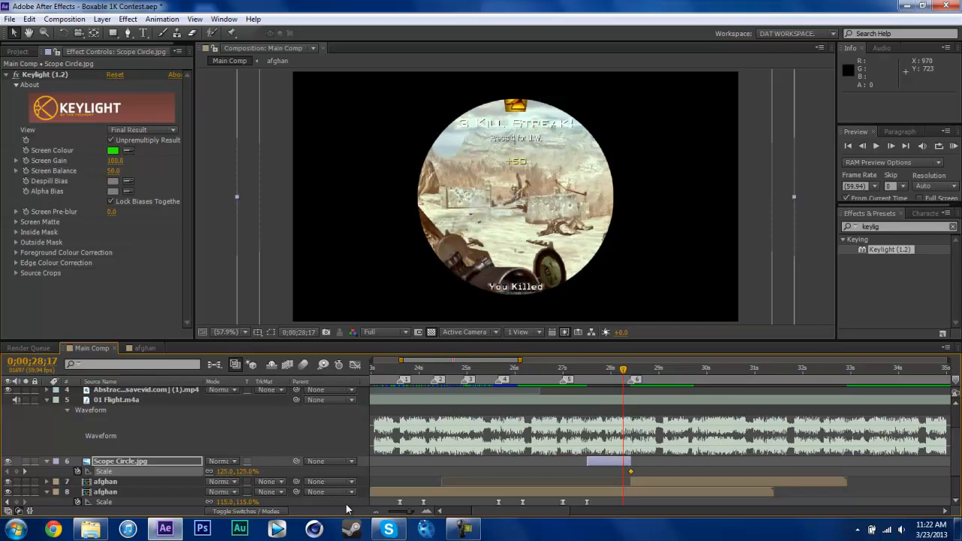
key(ctrl+s)
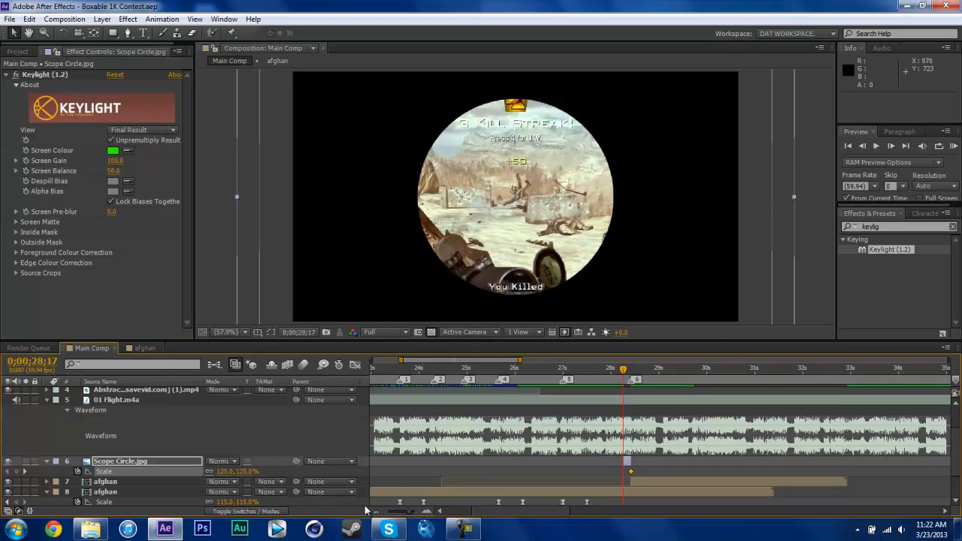
key(equal)
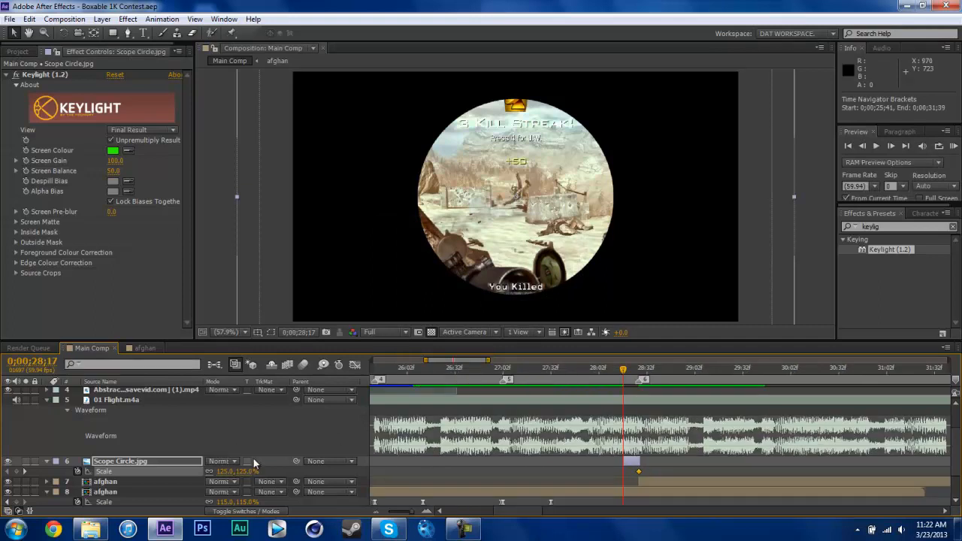
drag(226, 471, 381, 468)
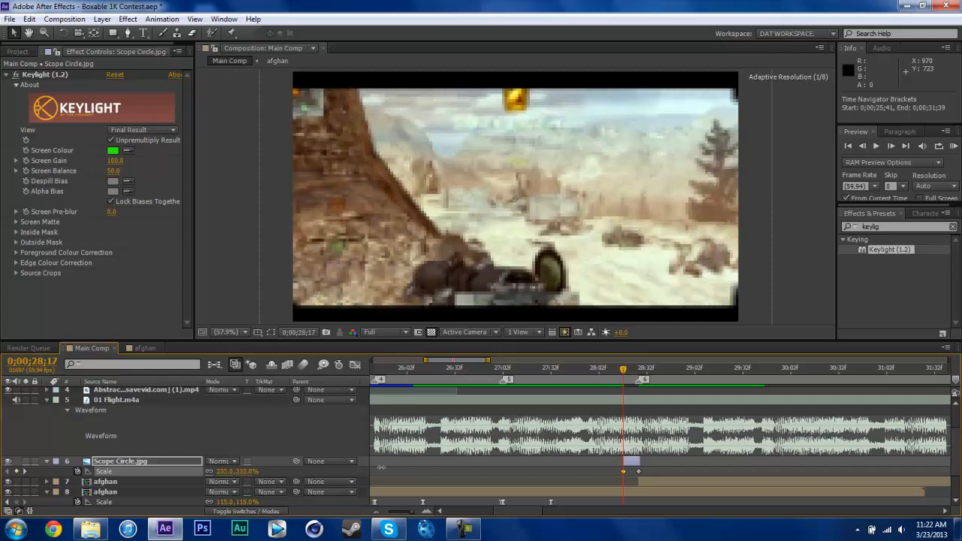
click(246, 471)
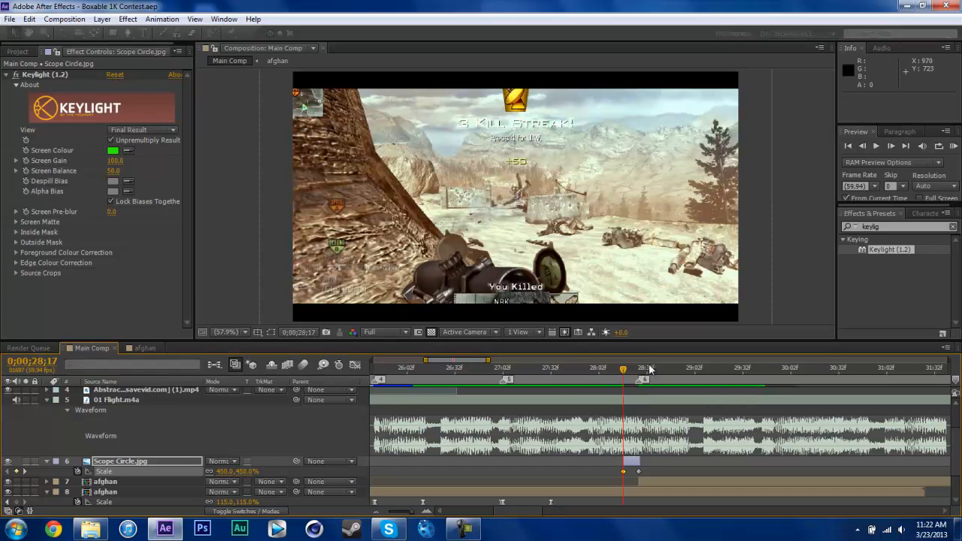
Compare the frame at marker 6 with the Scope Circle layer hidden and shown, leave it visible, and save the project
drag(623, 370, 640, 399)
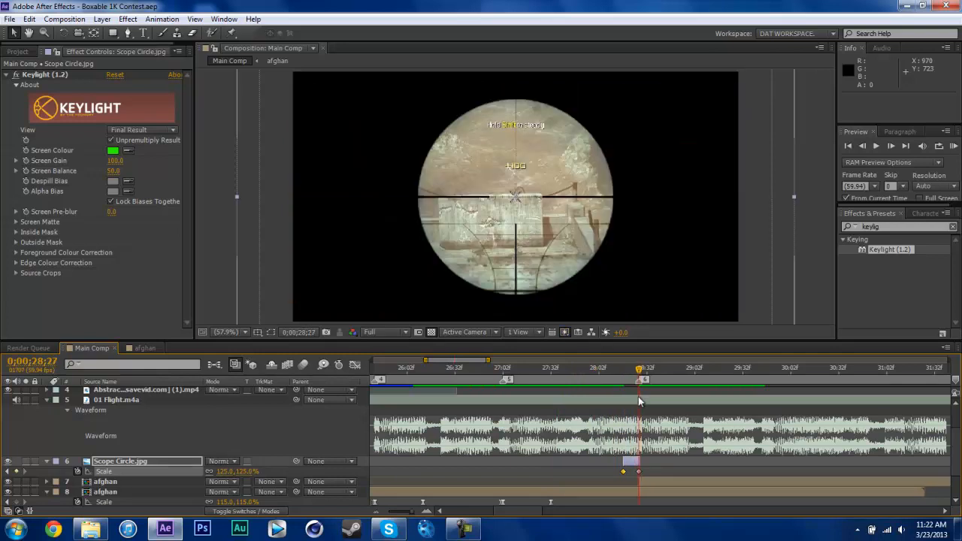
click(9, 461)
click(8, 461)
click(8, 462)
click(9, 462)
key(ctrl+s)
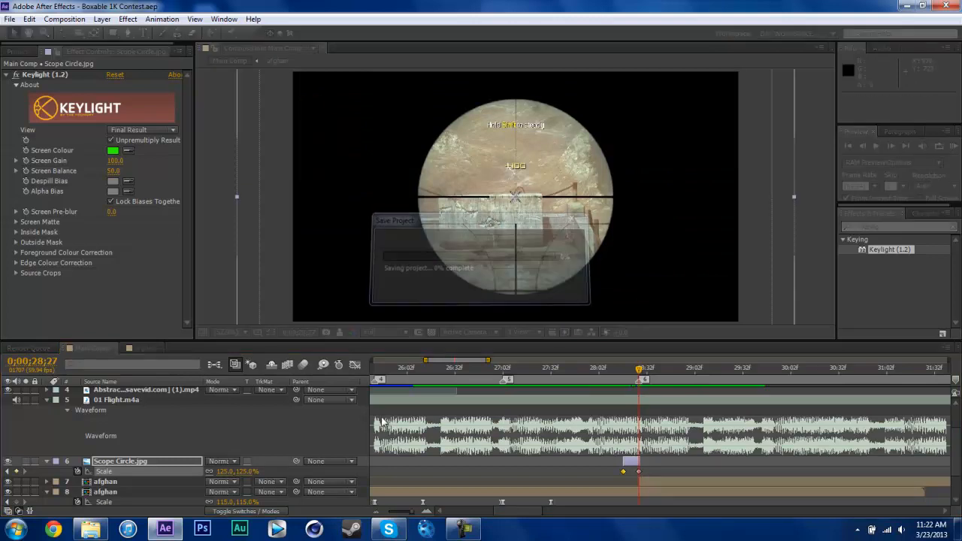
Play a RAM preview from marker 4 and scrub across marker 6 to check the scope transition between the afghan clips
drag(619, 370, 579, 392)
key(minus)
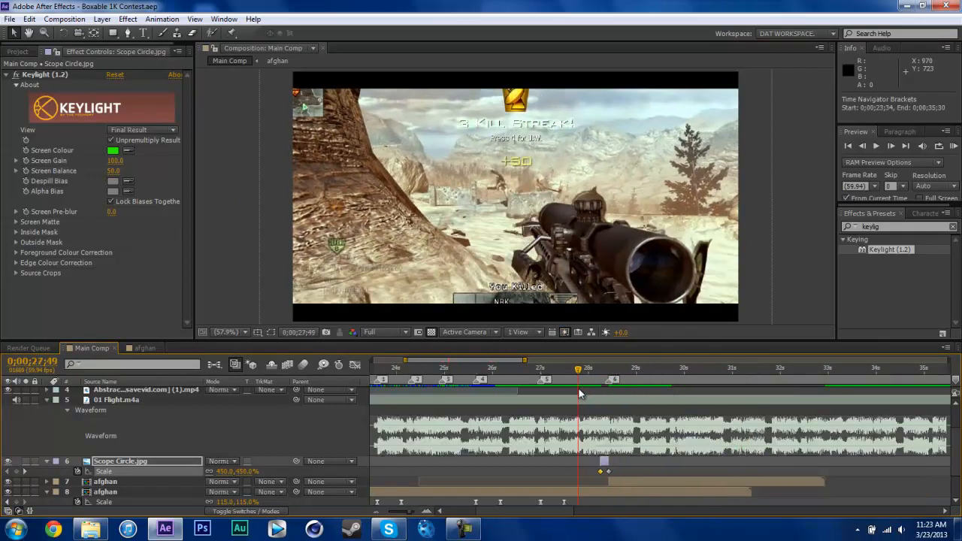
key(4)
click(940, 150)
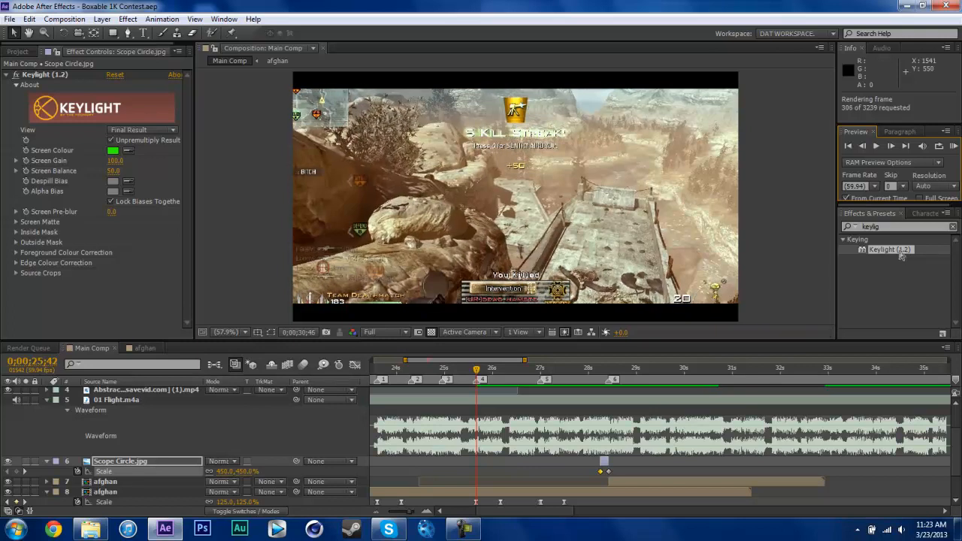
click(954, 147)
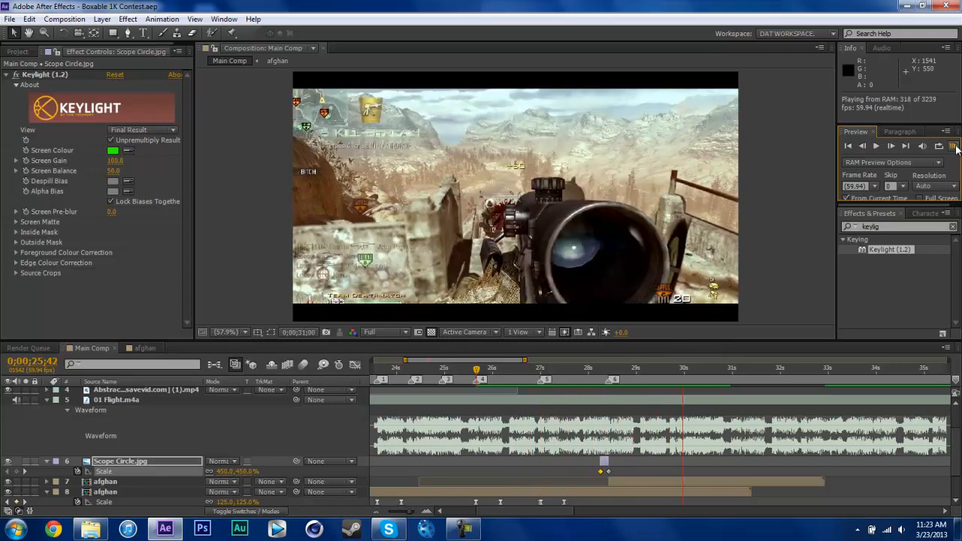
click(955, 148)
drag(612, 378, 590, 380)
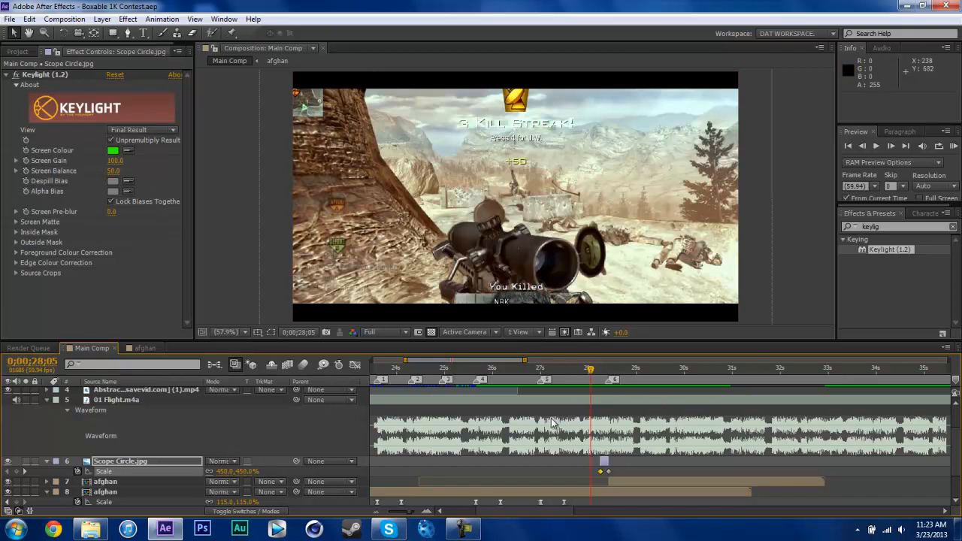
drag(592, 372, 637, 385)
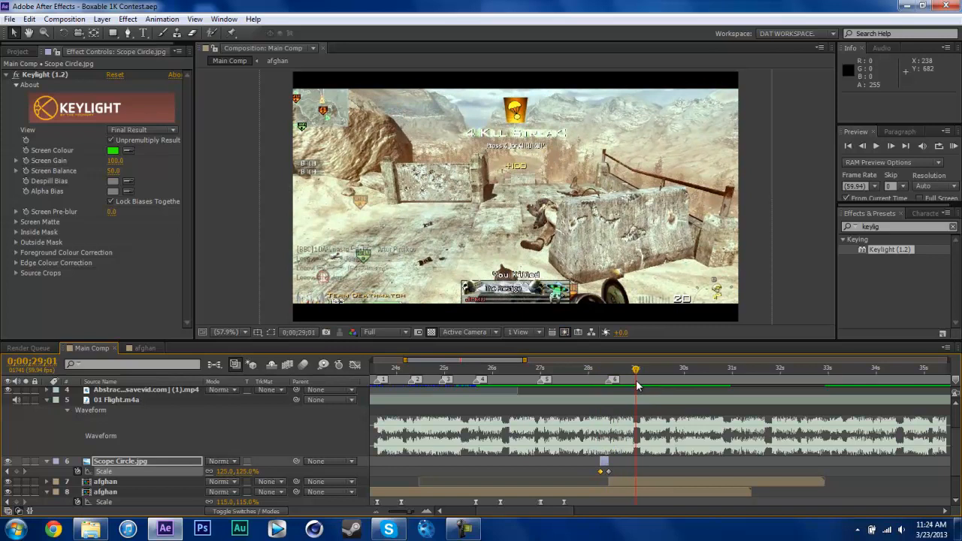